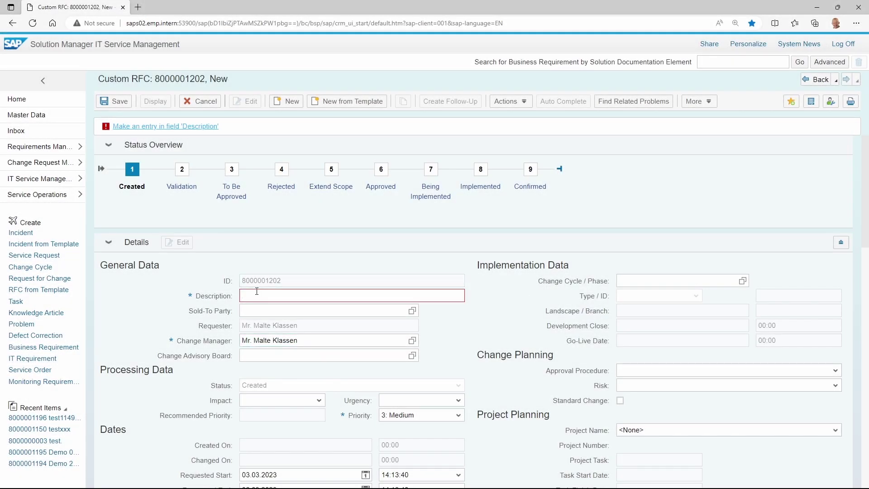
type("Demo qTest Integraton")
left_click(111, 98)
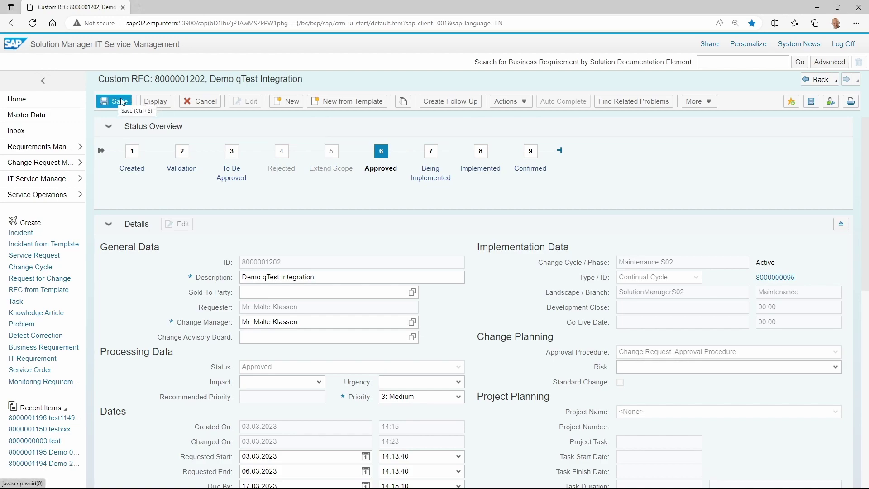
left_click(152, 100)
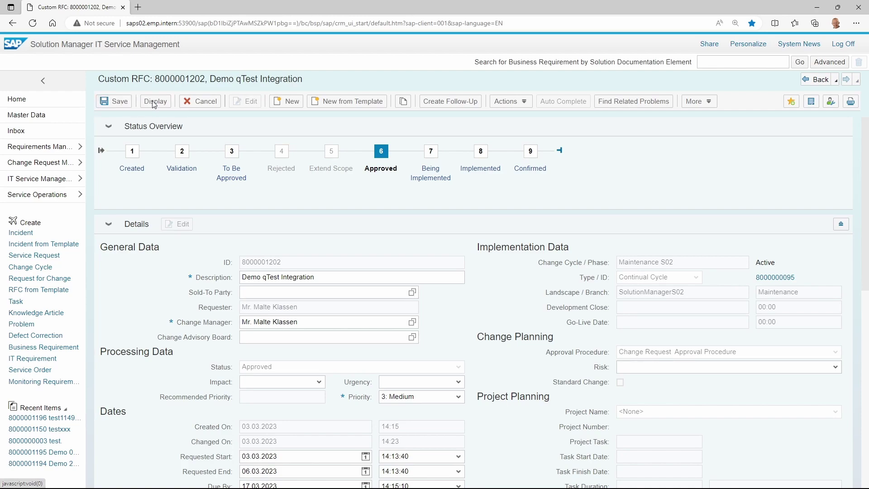
scroll(214, 275, "down", 3)
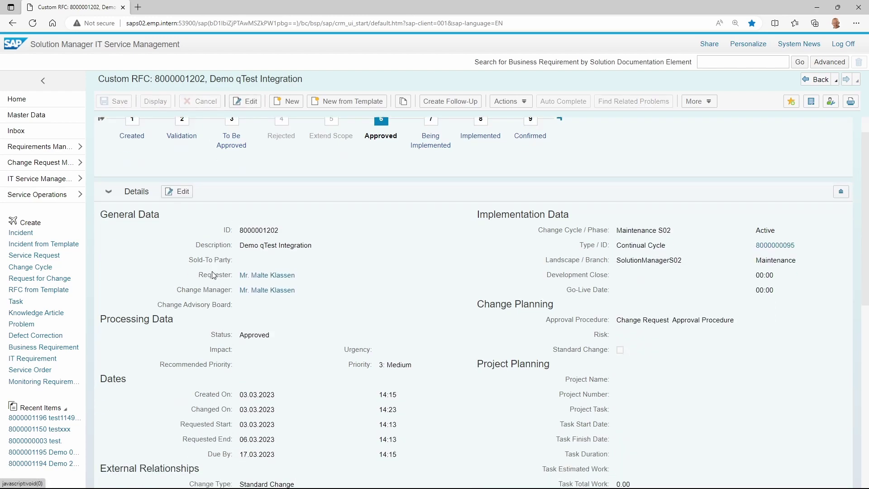
scroll(213, 272, "down", 3)
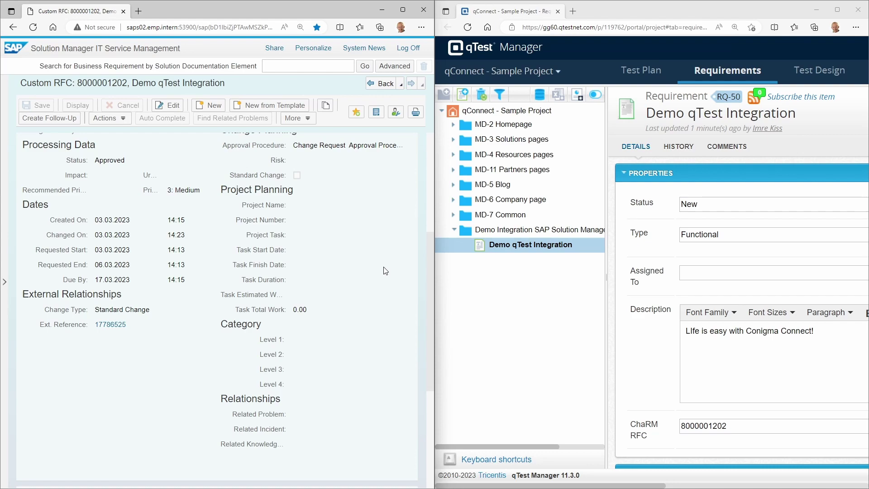
scroll(368, 271, "up", 5)
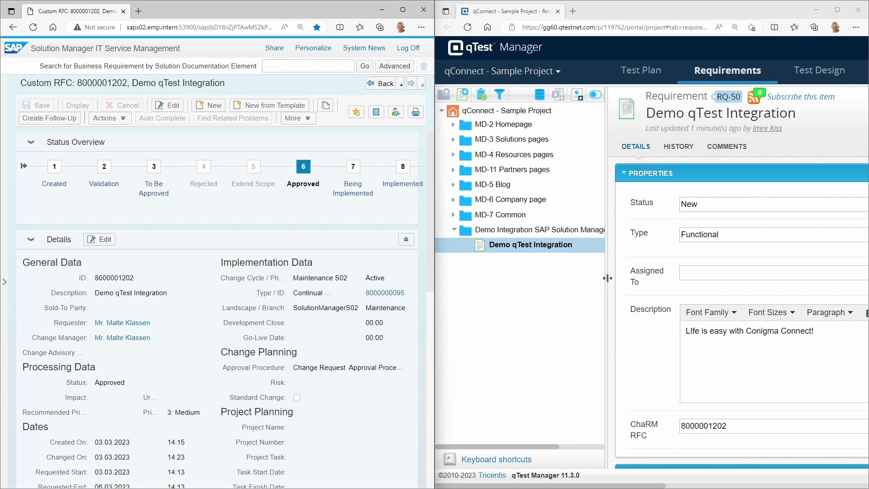
left_click_drag(607, 278, 572, 275)
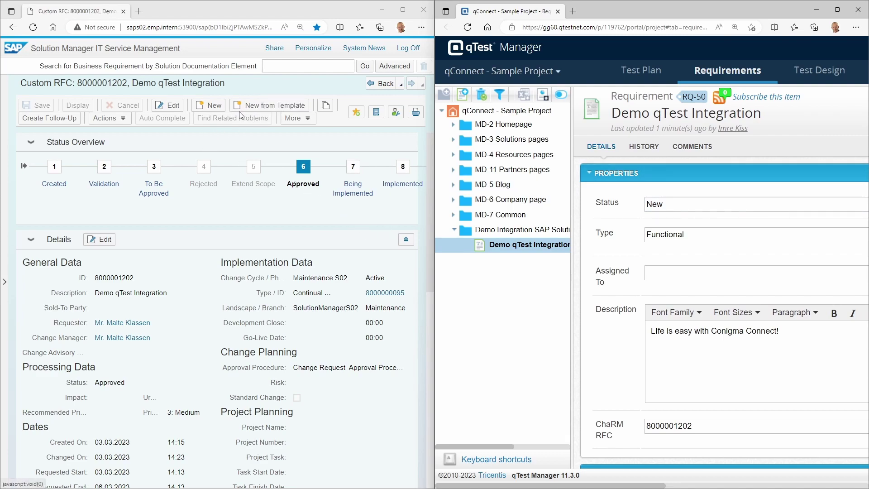
left_click(172, 108)
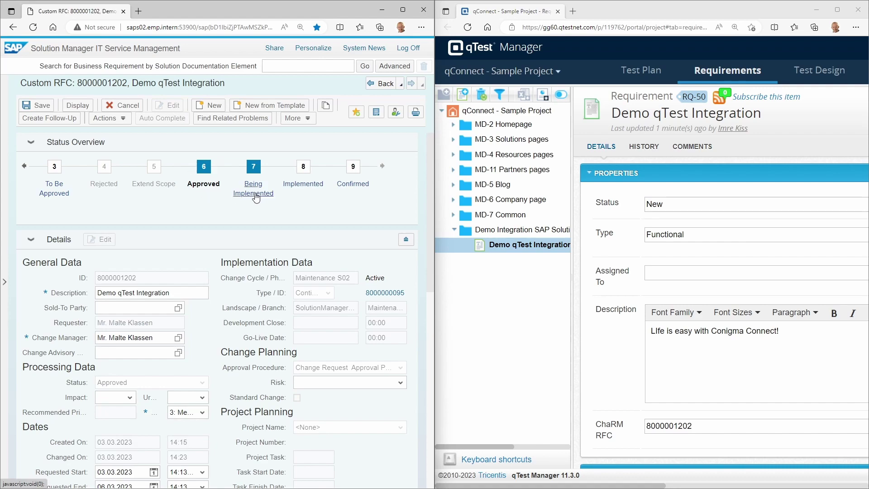
left_click(289, 121)
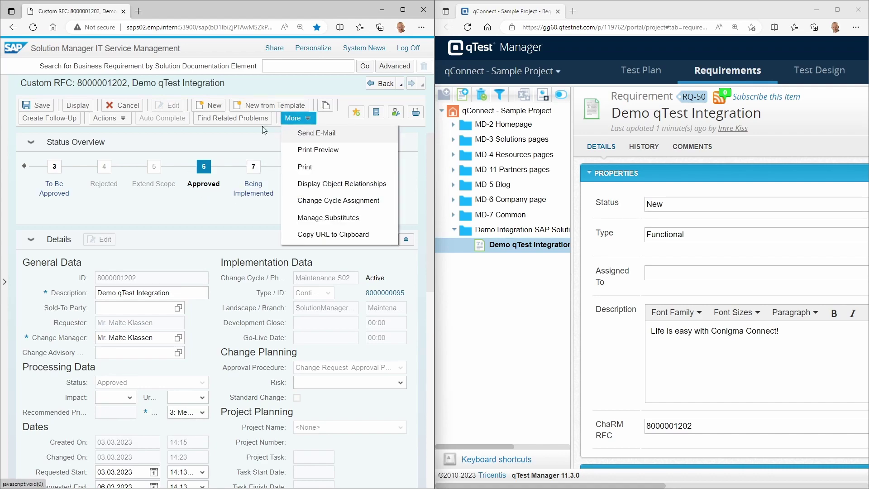
left_click(104, 118)
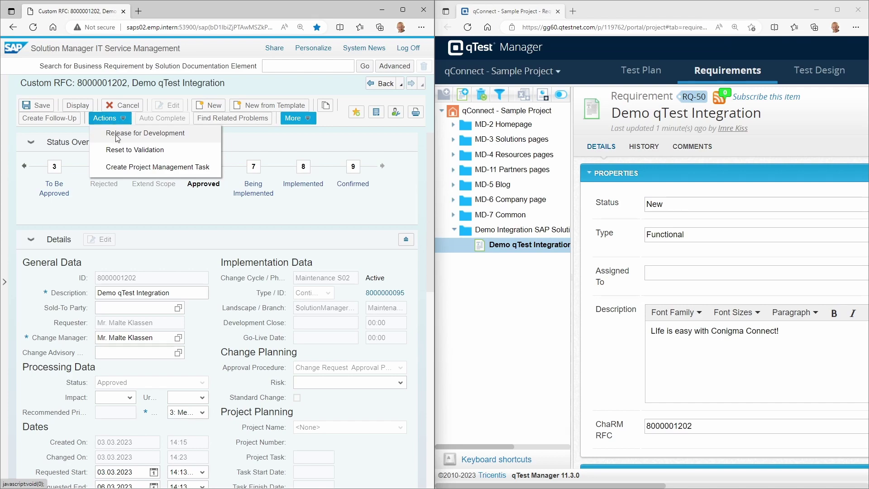
left_click(117, 136)
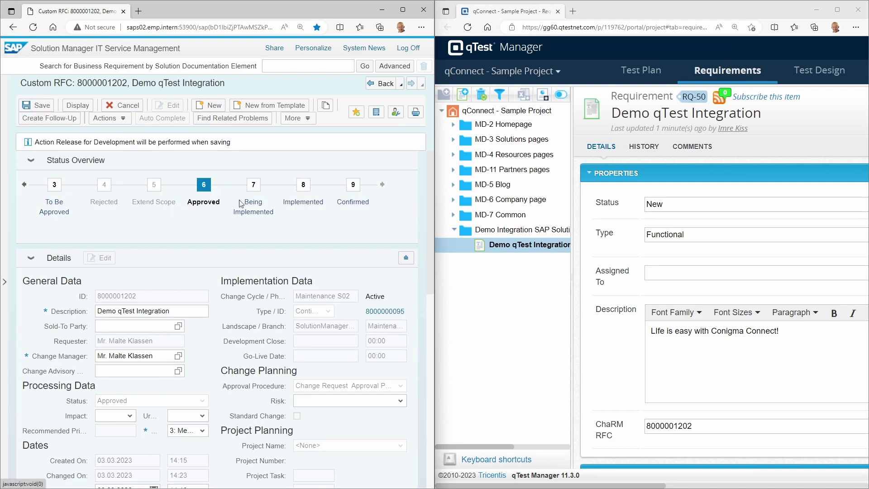
key("ctrl+s")
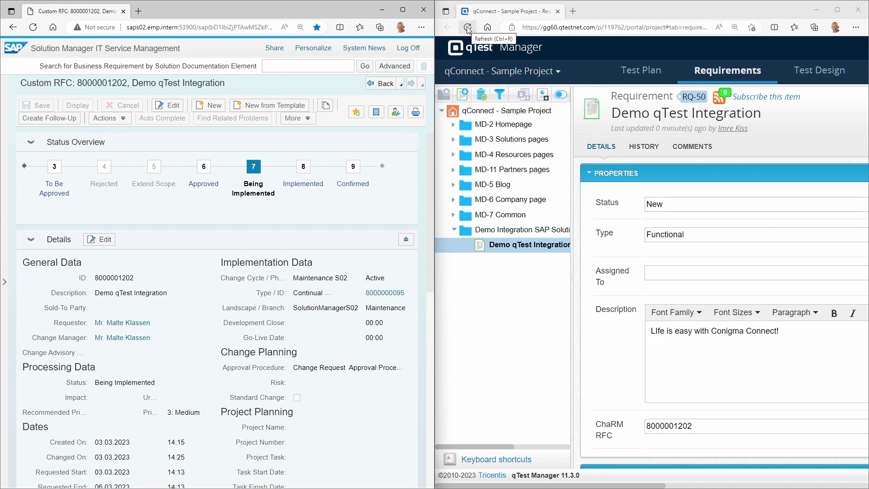
Reload the qTest requirement so its status updates from New to In Progress.
left_click(468, 29)
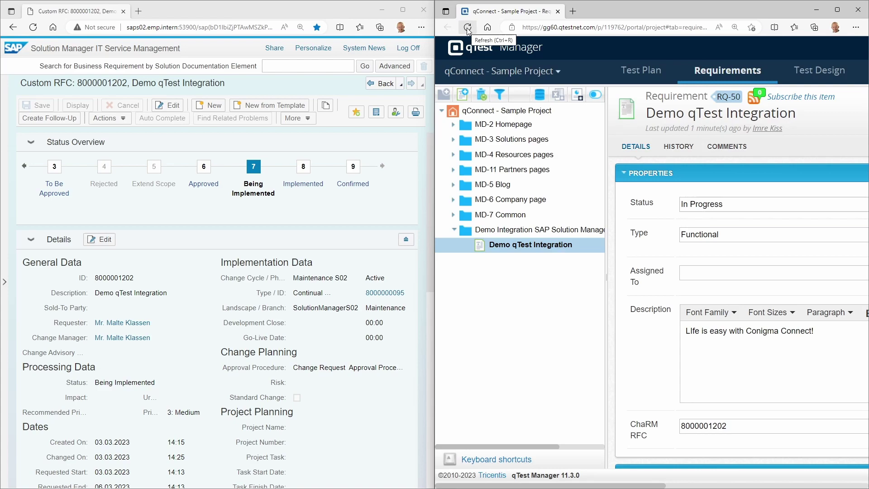
mouse_move(435, 196)
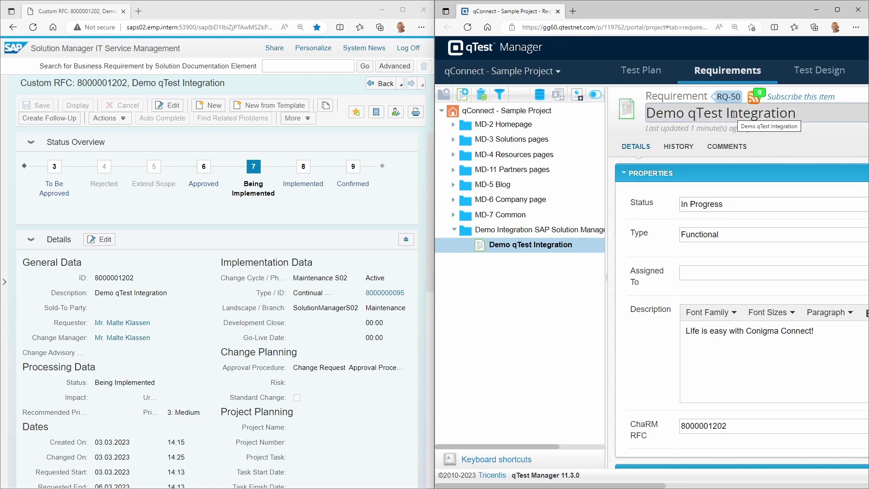
Append '_new' to the requirement title, then reopen the SAP RFC to see the synced description.
left_click(796, 108)
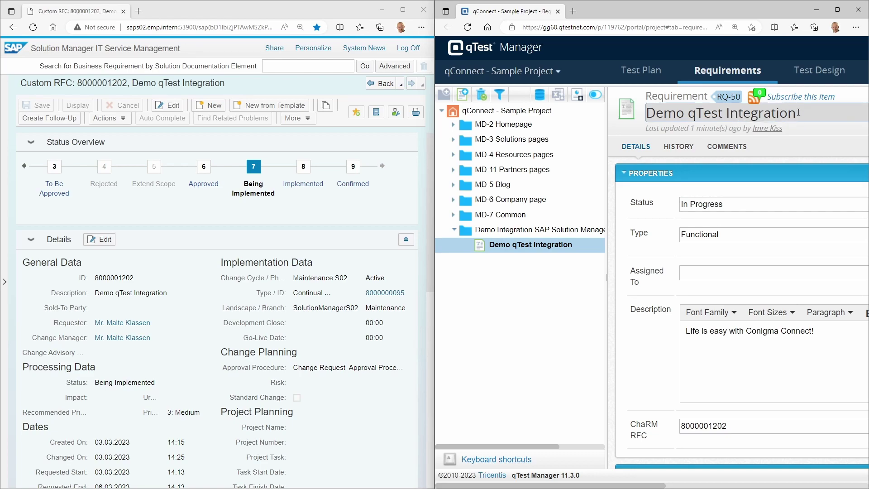
left_click(675, 116)
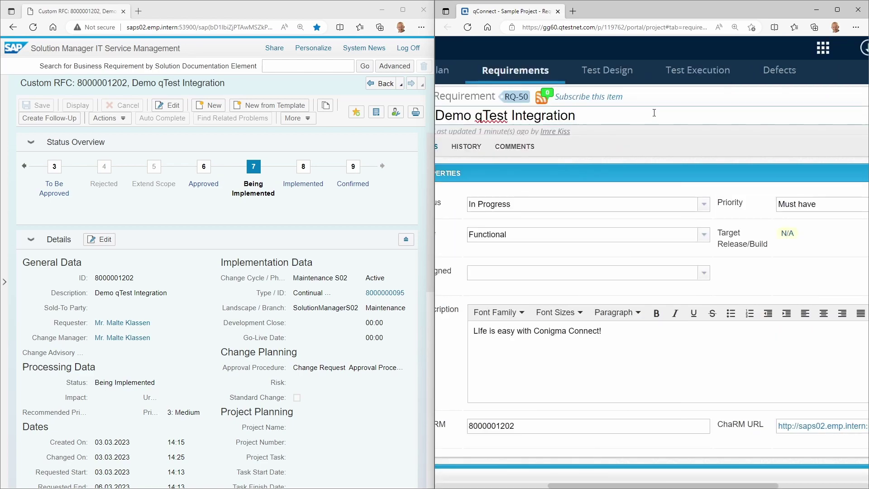
type("_new")
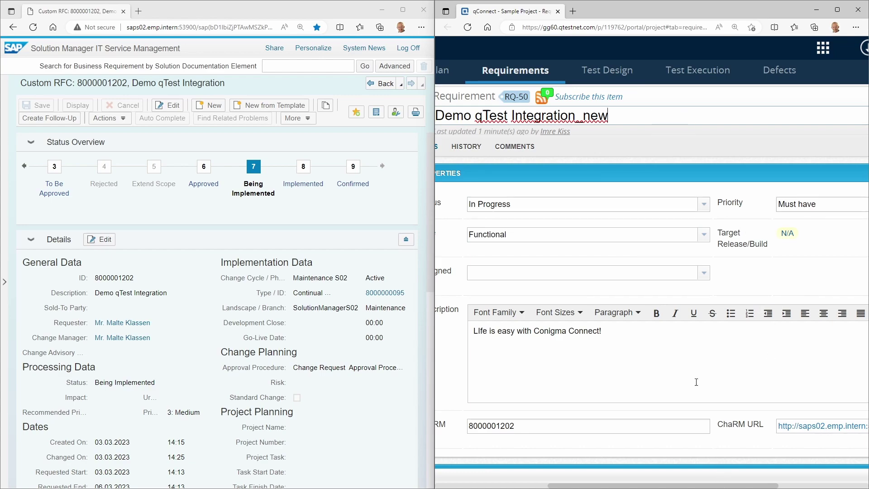
left_click(487, 485)
left_click(177, 106)
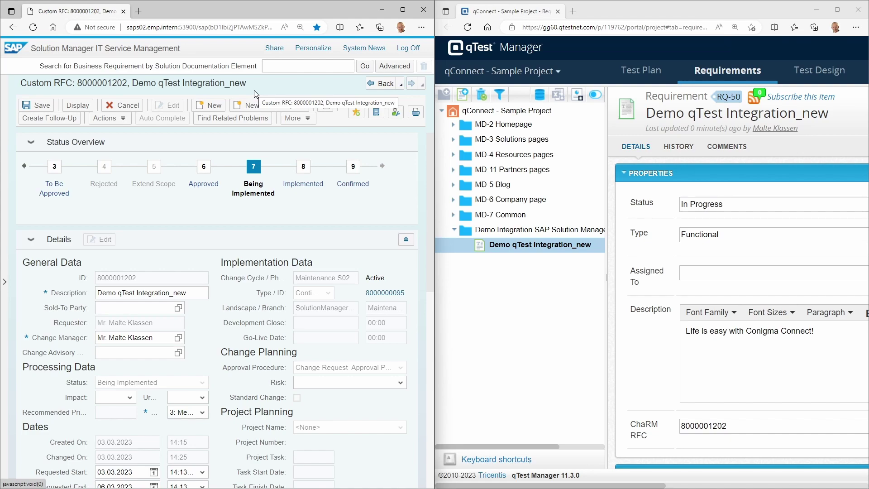
left_click(693, 426)
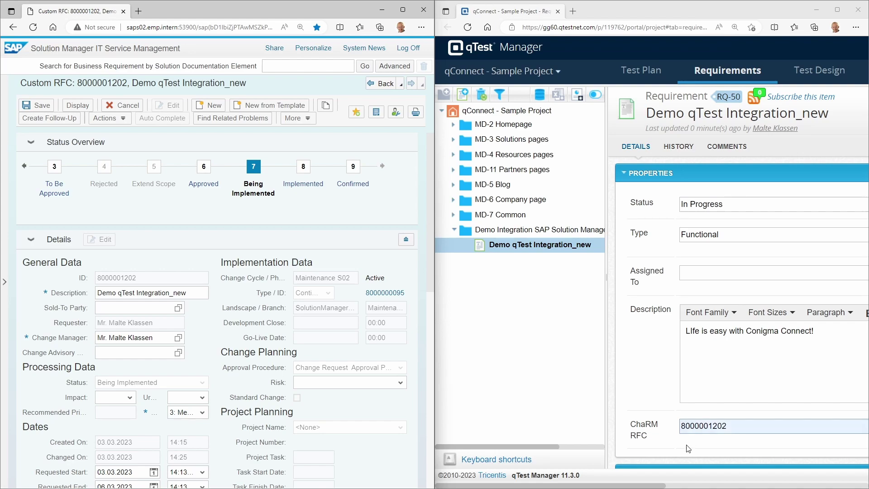
left_click(673, 463)
left_click_drag(650, 485, 837, 466)
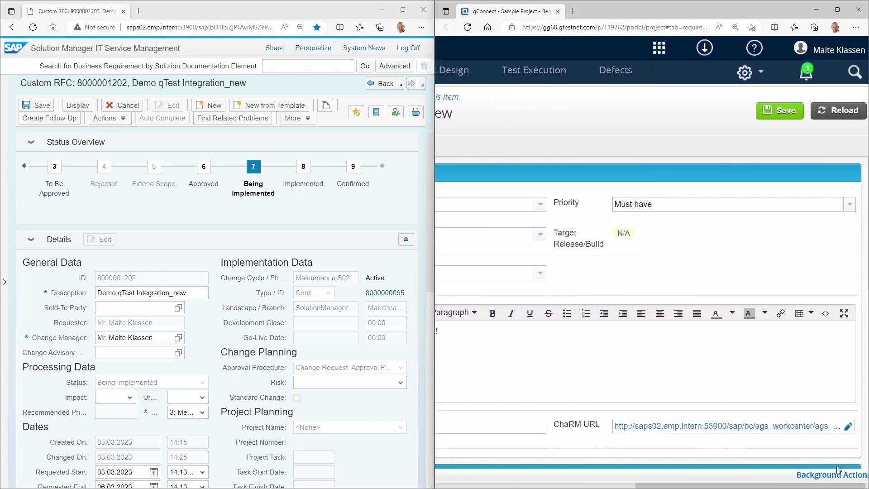
left_click(741, 428)
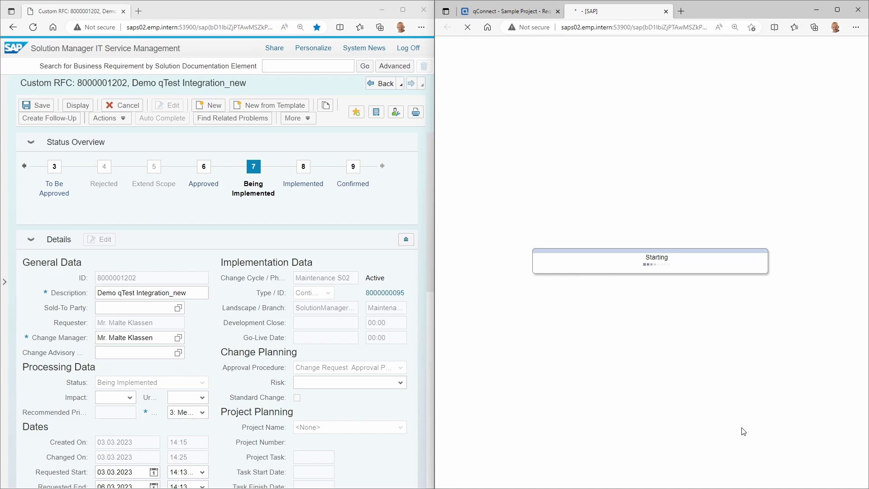
left_click(666, 11)
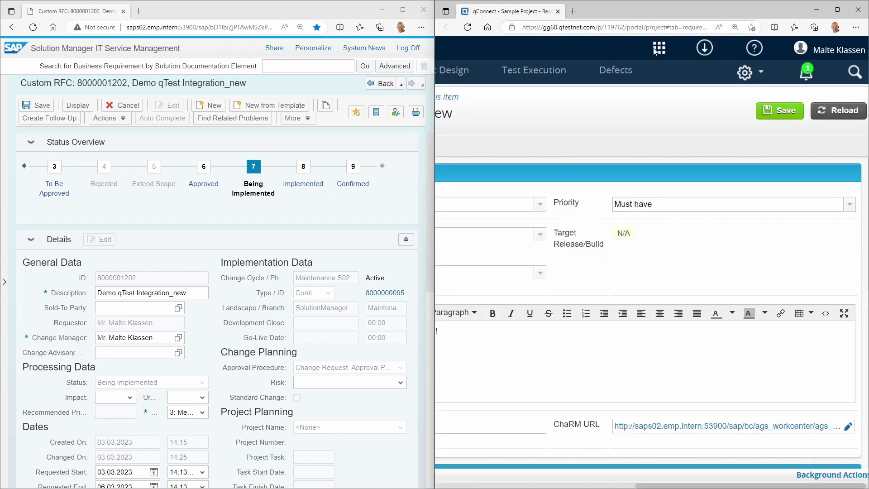
left_click(535, 485)
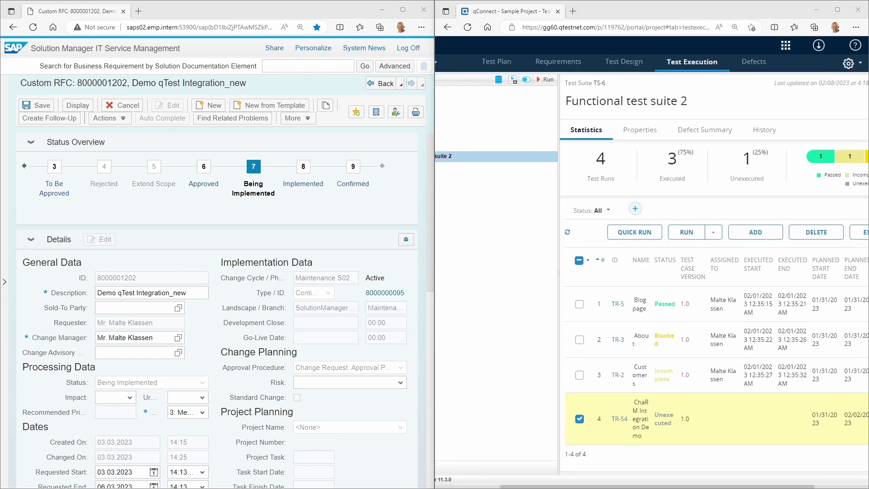
Run the ChaRM Integration Demo test and mark step 1 as Failed in TestPad.
left_click(685, 233)
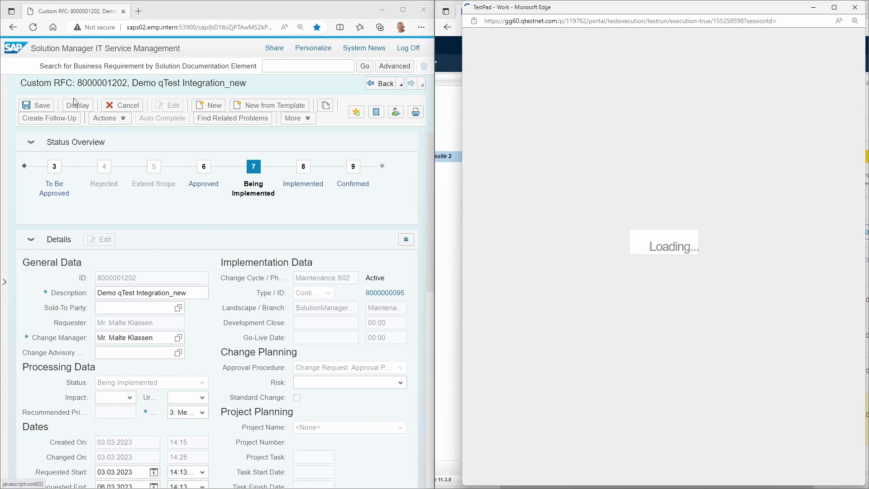
left_click(75, 104)
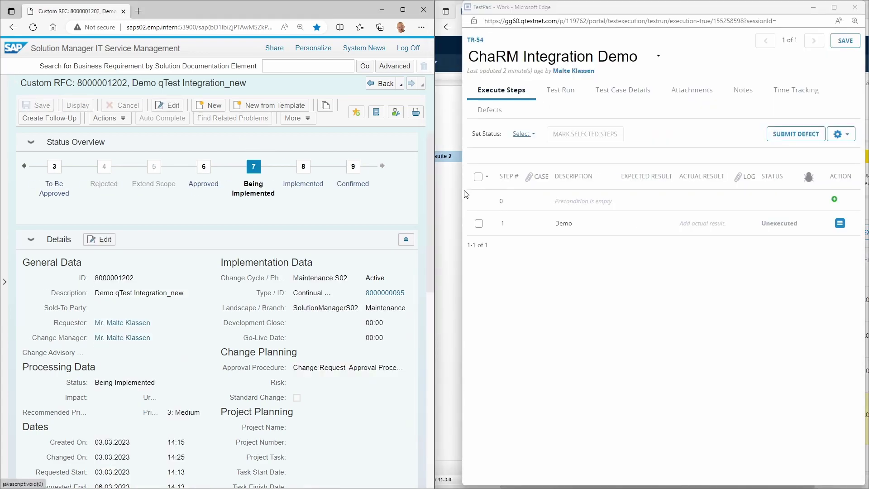
left_click(480, 225)
left_click(480, 224)
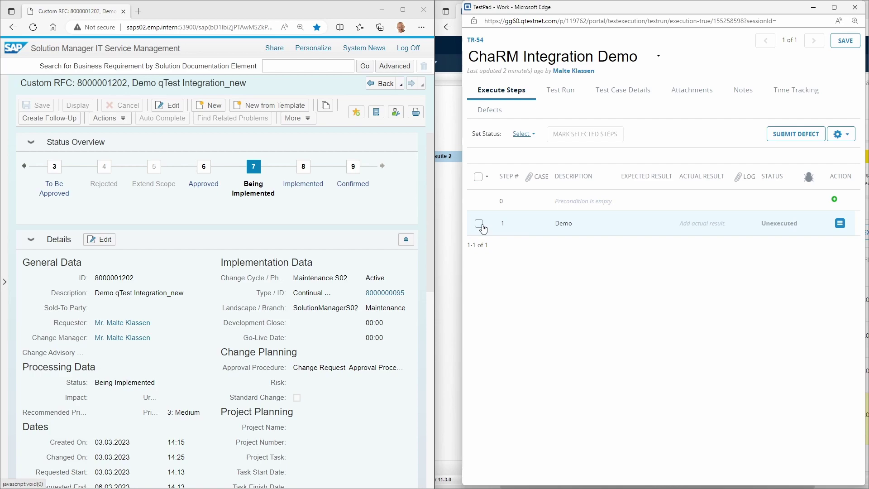
left_click(480, 225)
left_click(524, 134)
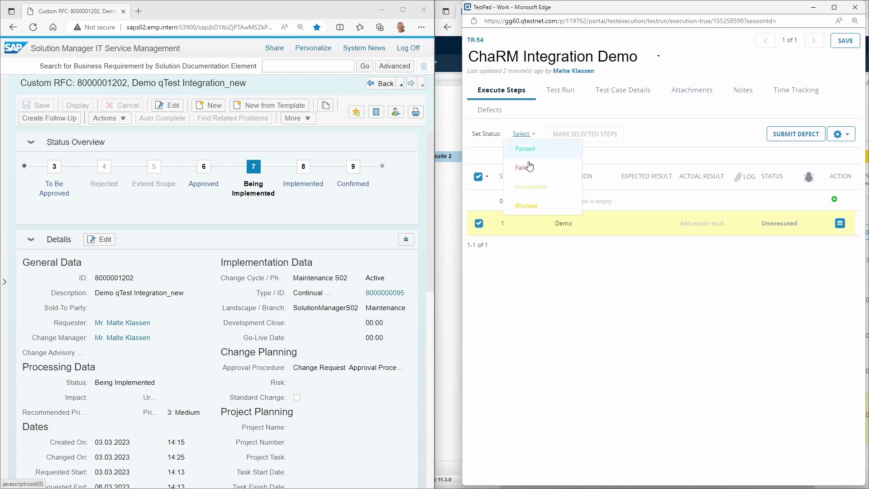
left_click(525, 168)
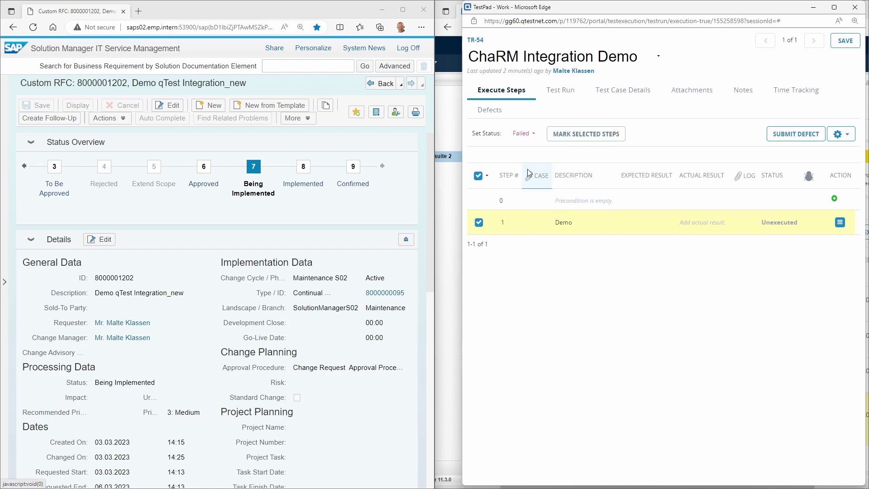
left_click(588, 136)
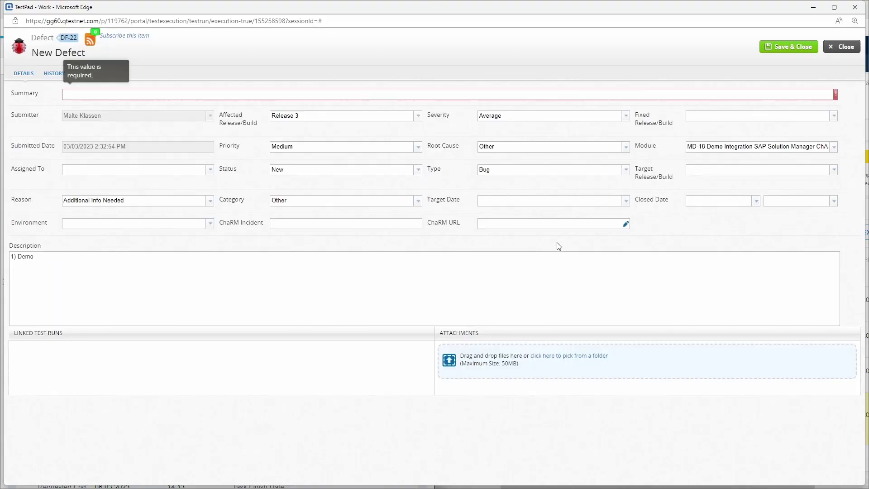
Save defect 'Demo Defect ChaRM Integration' assigned to the suggested tester.
type("Demo Defect ChaRM Integration")
left_click(149, 169)
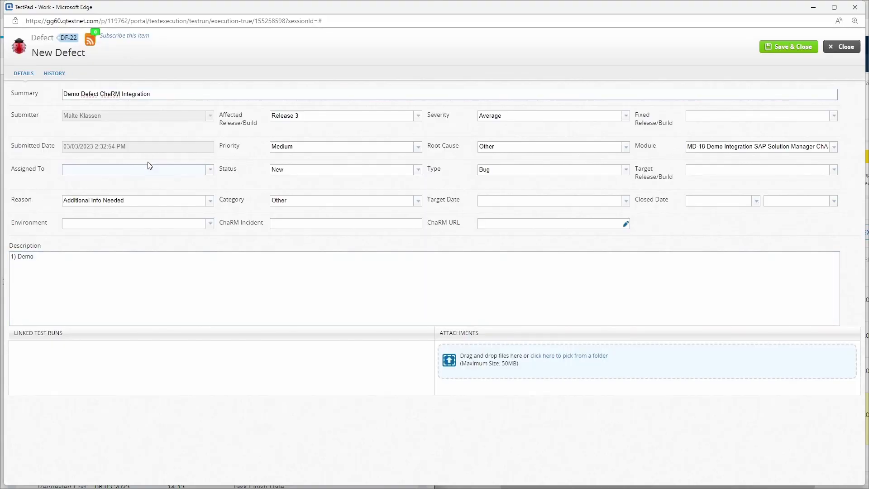
type("malte")
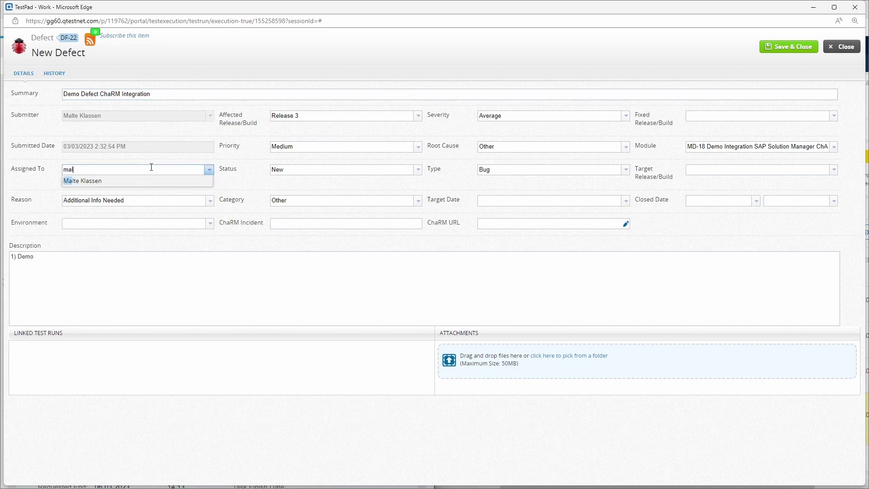
left_click(119, 180)
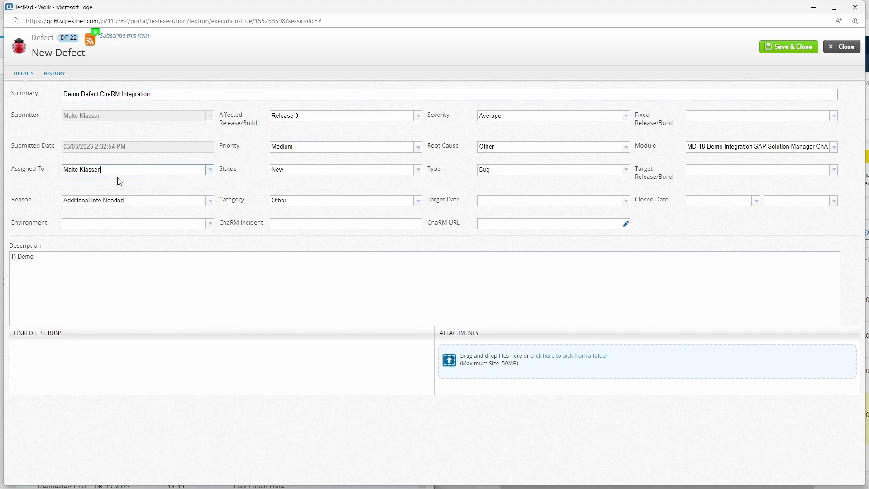
left_click(793, 47)
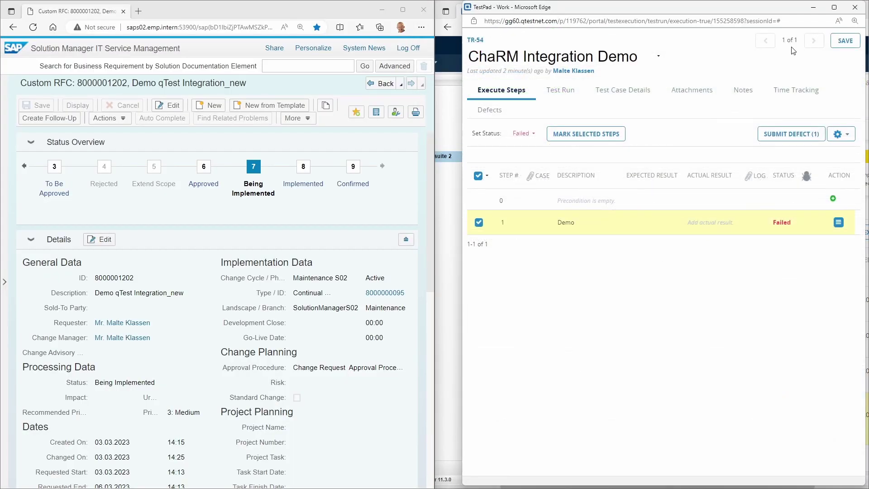
Save the failed test run, dismiss the execution time prompt, and close TestPad.
left_click(843, 40)
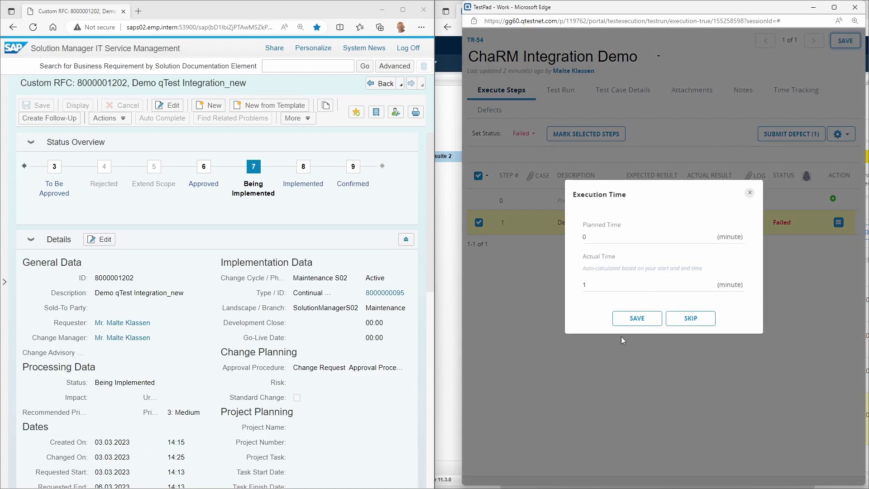
left_click(637, 318)
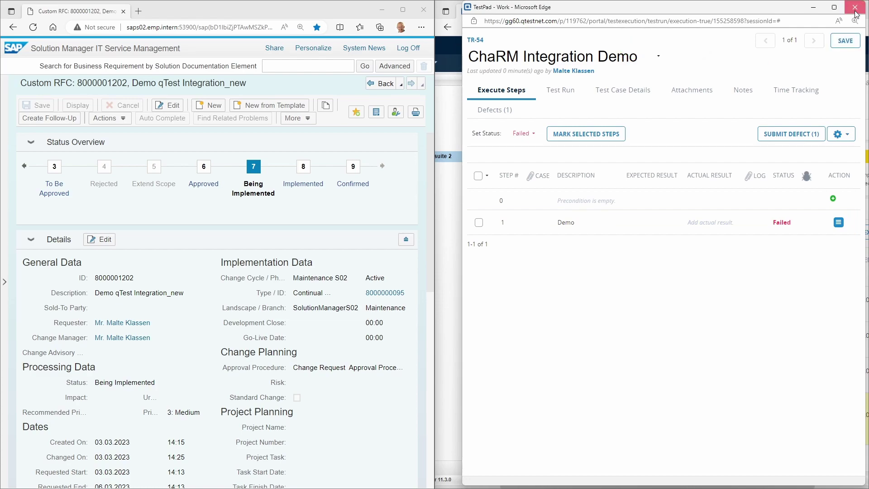
left_click(856, 10)
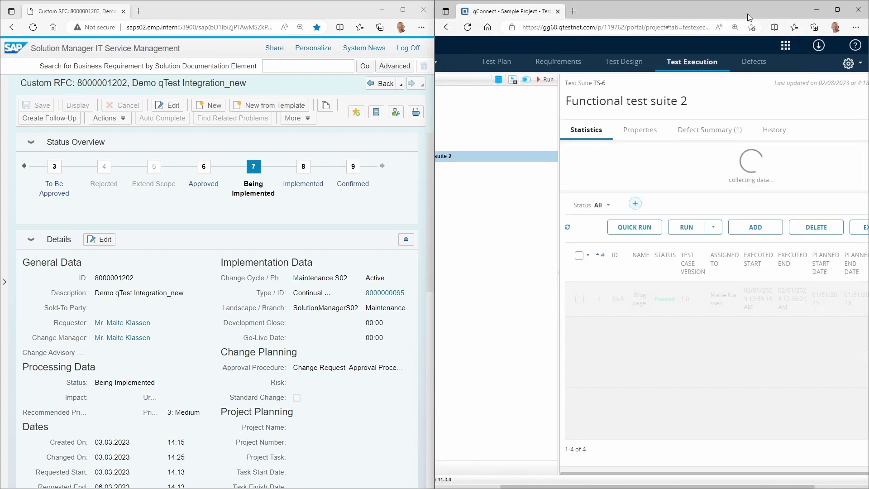
left_click(746, 63)
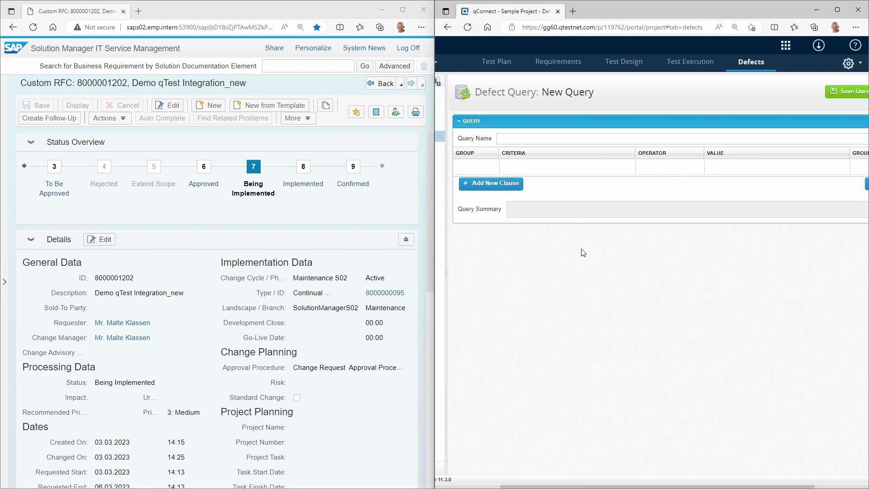
left_click(483, 487)
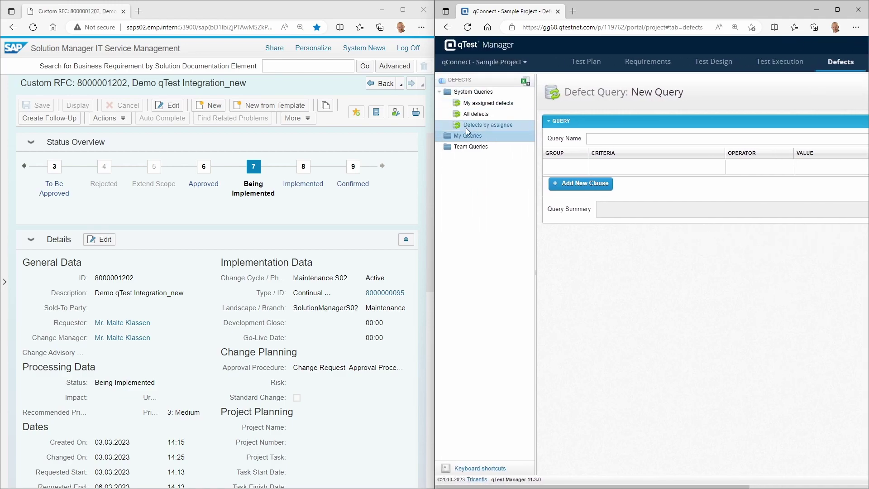
left_click(481, 103)
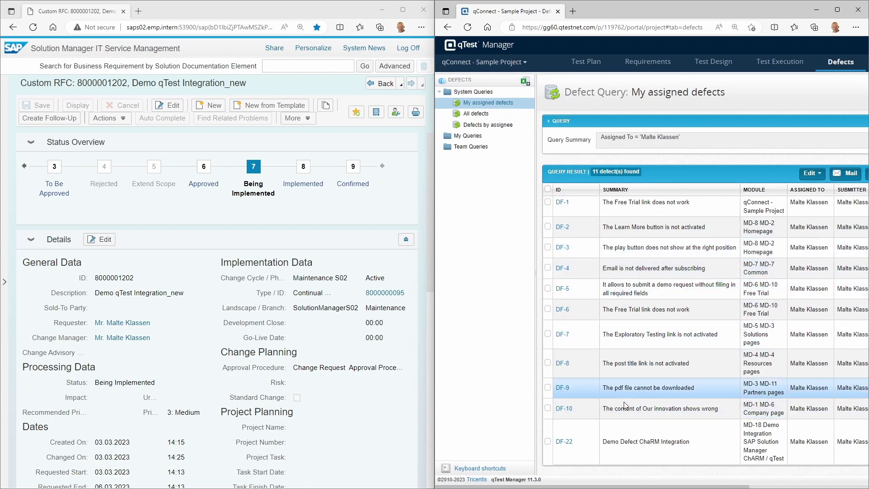
left_click(561, 443)
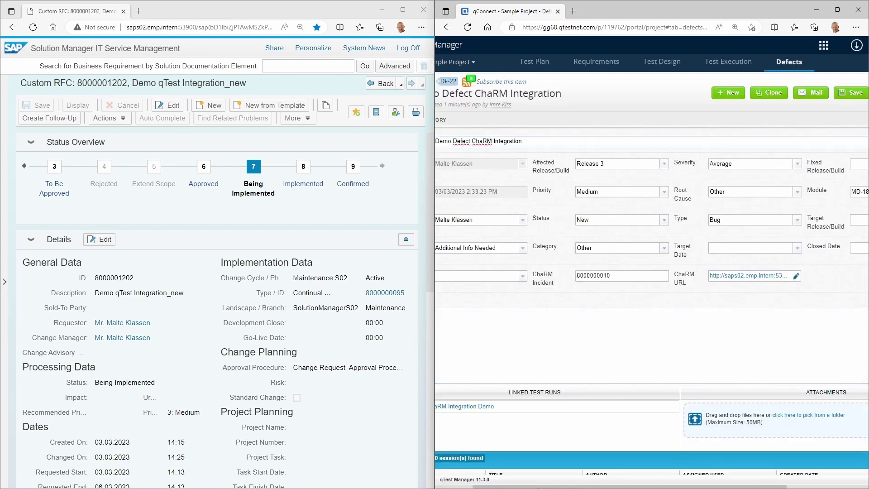
left_click(741, 277)
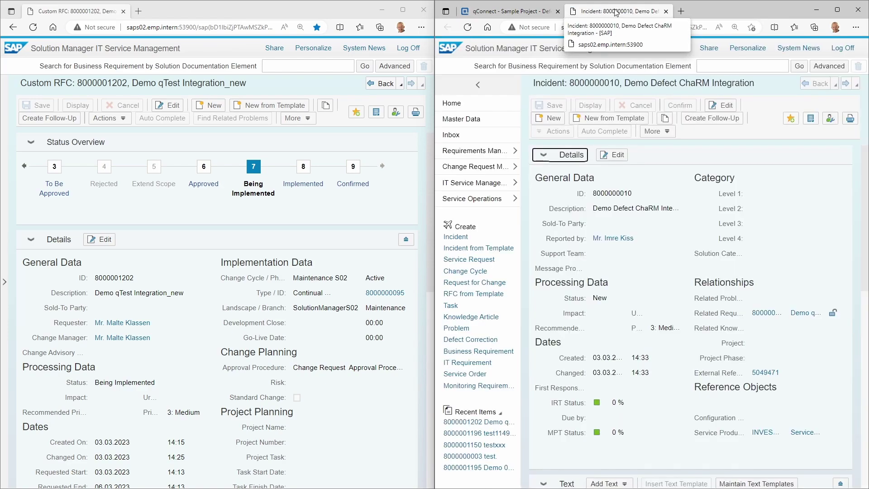
left_click(543, 155)
left_click(544, 177)
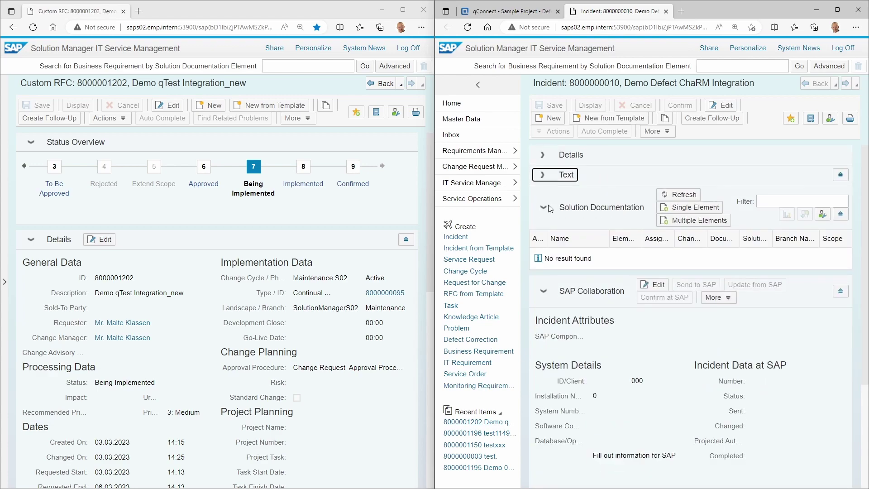
left_click(544, 204)
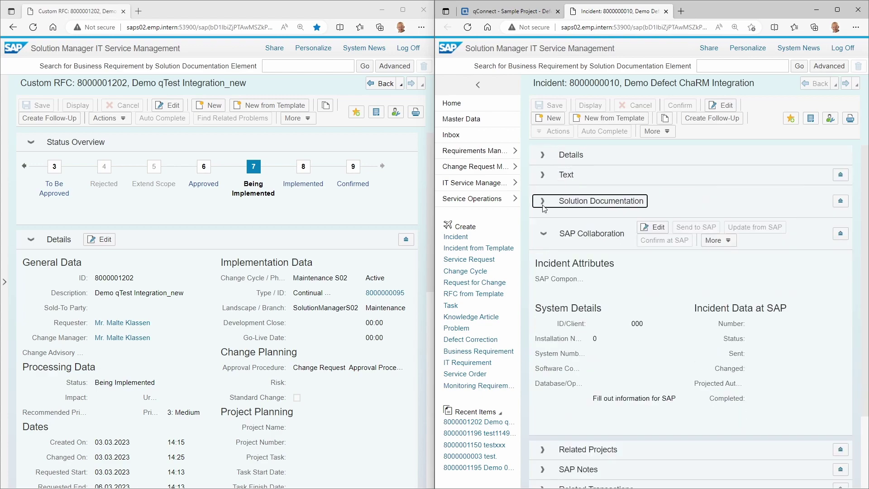
left_click(544, 234)
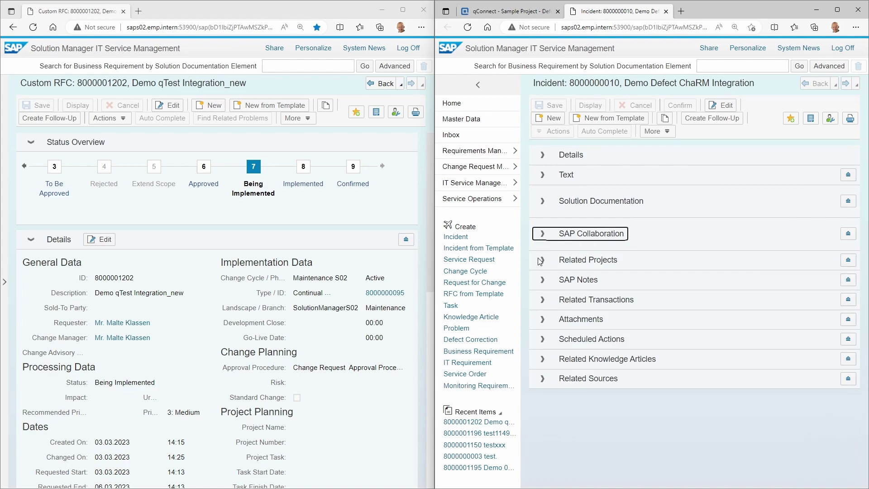
left_click(544, 300)
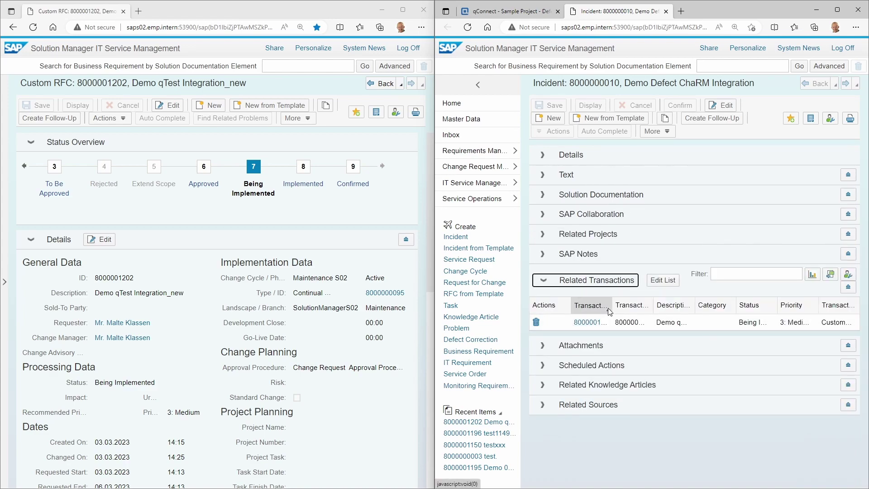
left_click_drag(610, 308, 635, 307)
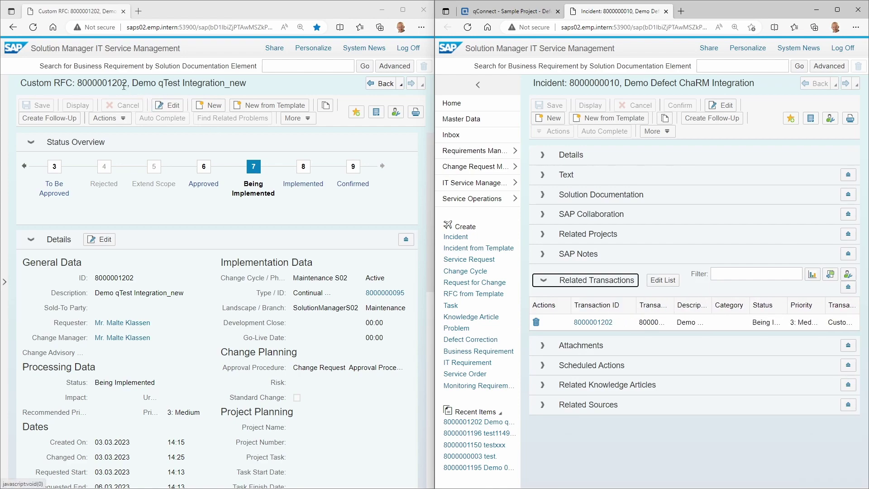